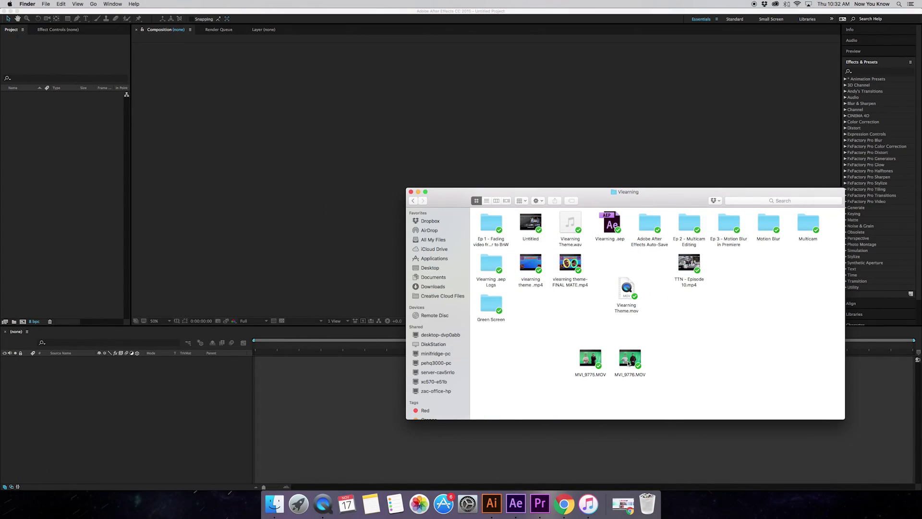
# Import MVI_9776.MOV from the Vlearning folder into the After Effects project and create a composition from the clip.
pyautogui.click(626, 360)
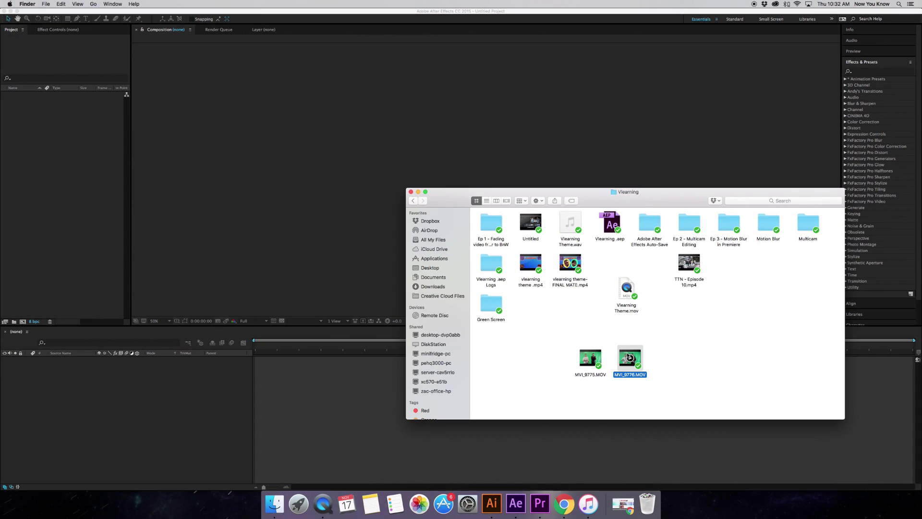
pyautogui.moveTo(628, 355); pyautogui.dragTo(47, 124)
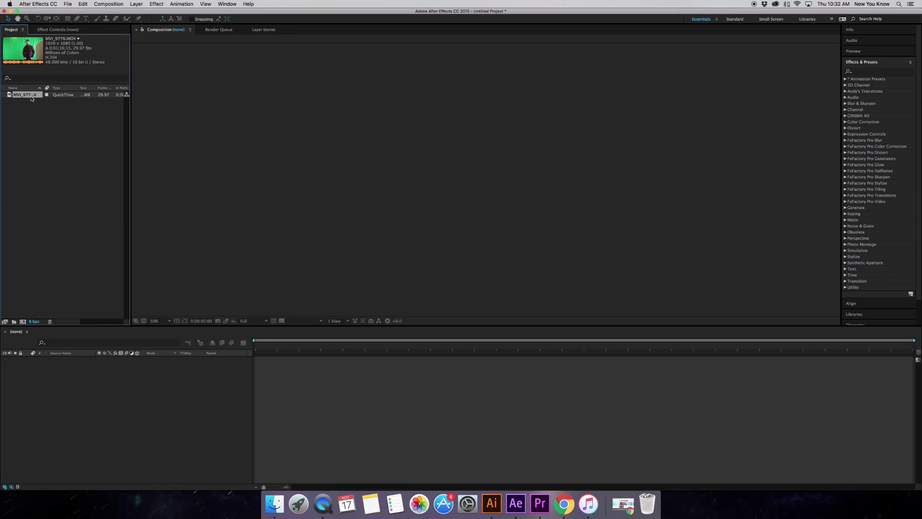
pyautogui.moveTo(31, 99); pyautogui.dragTo(376, 439)
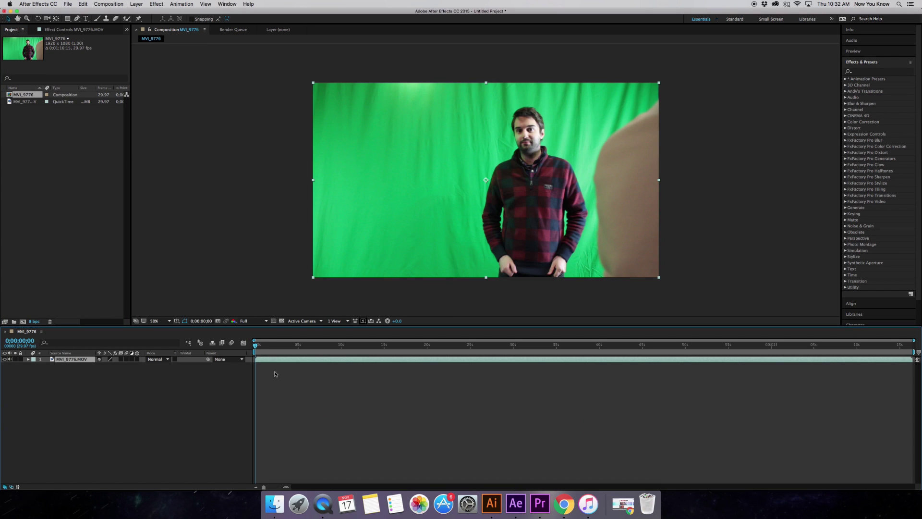
# Preview the green screen footage from about 0;00;28;26 and stop at about 0;00;31;06, with both people in frame.
pyautogui.moveTo(257, 347); pyautogui.dragTo(503, 351)
pyautogui.click(499, 352)
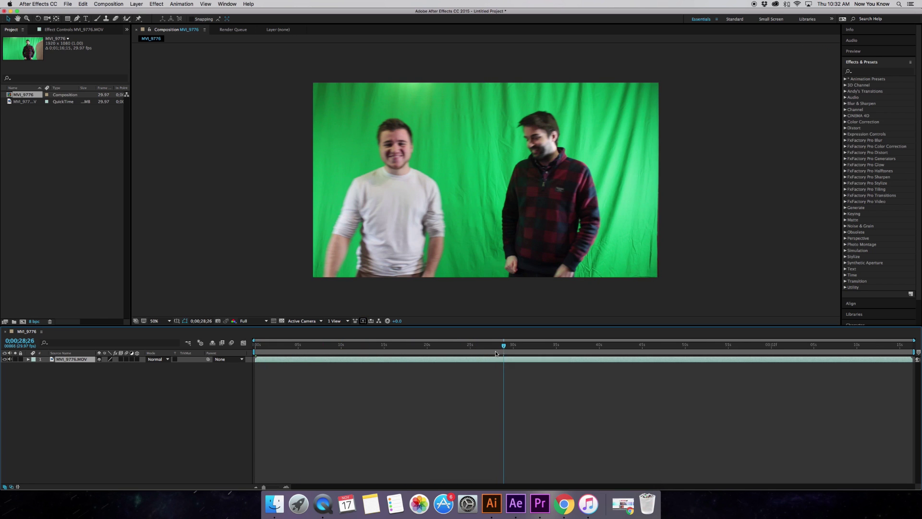
pyautogui.press('space')
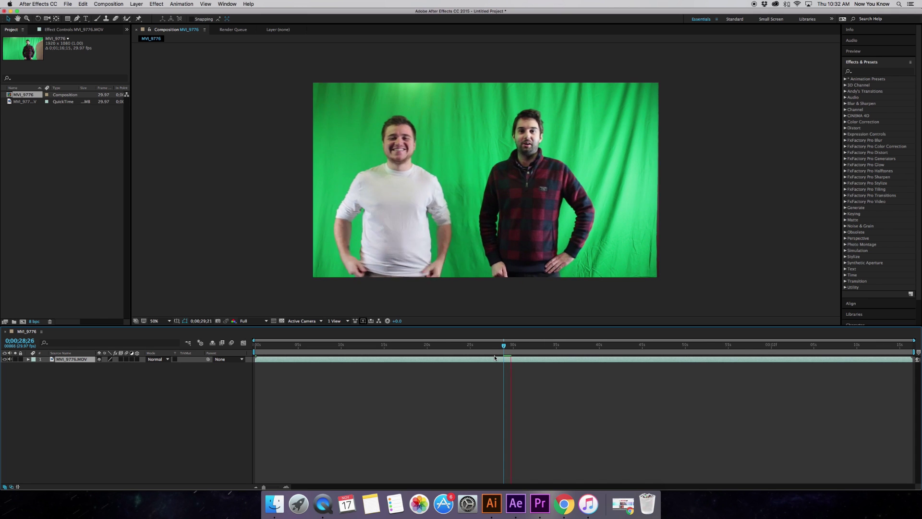
pyautogui.click(360, 258)
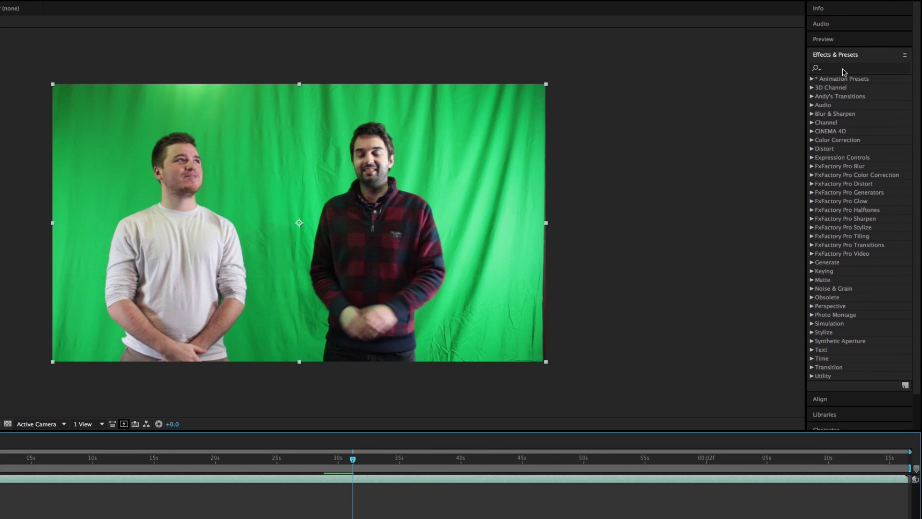
# Find the Keylight (1.2) effect and apply it to the MVI_9776.MOV layer.
pyautogui.click(842, 68)
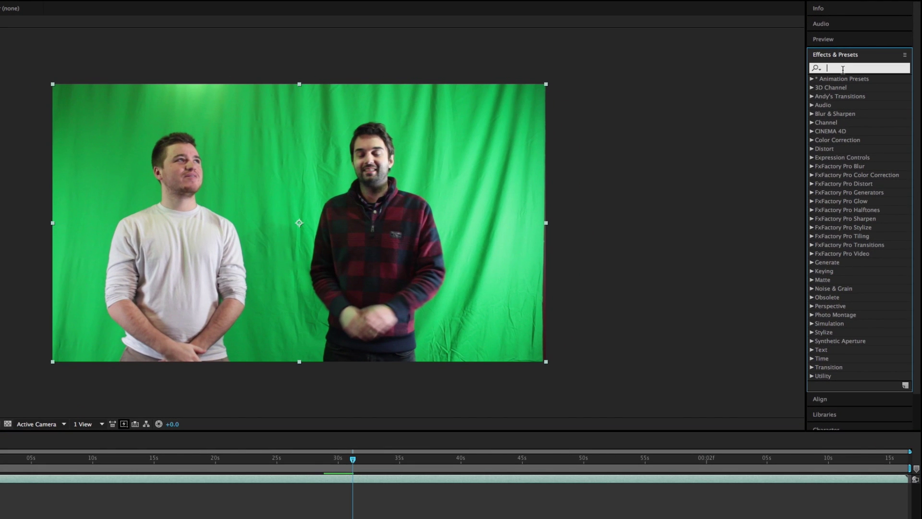
pyautogui.write('keylight')
pyautogui.moveTo(848, 113); pyautogui.dragTo(0, 483)
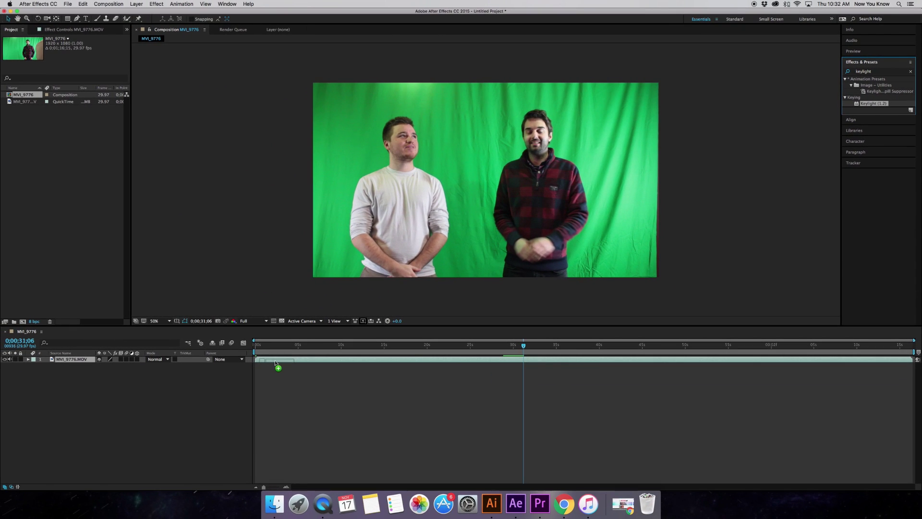
pyautogui.moveTo(276, 363); pyautogui.dragTo(89, 360)
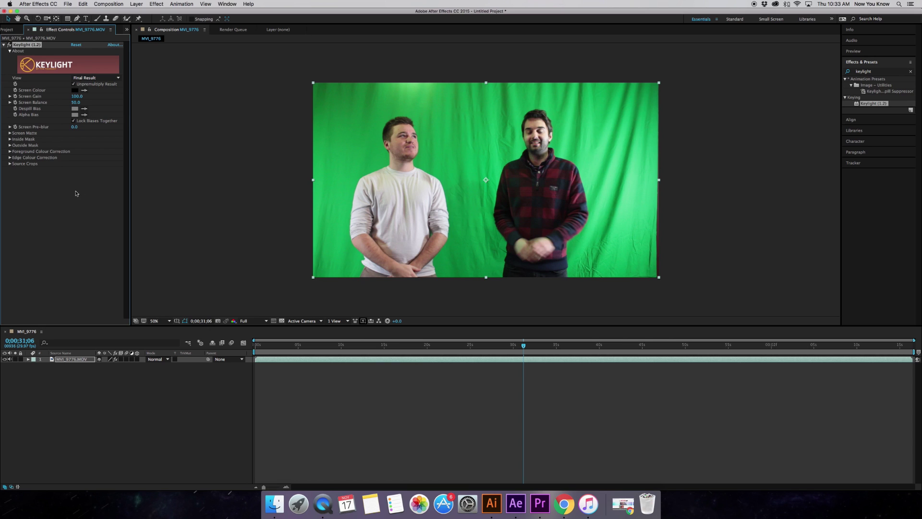
# Sample the green backdrop as Keylight's Screen Colour and set Screen Gain to 162, Screen Balance to 38 and Clip White to 77.
pyautogui.click(85, 90)
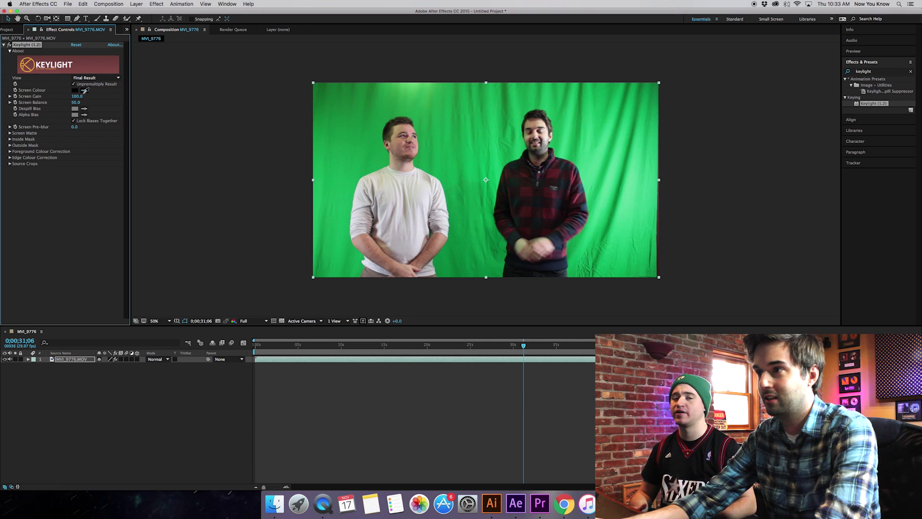
pyautogui.click(472, 168)
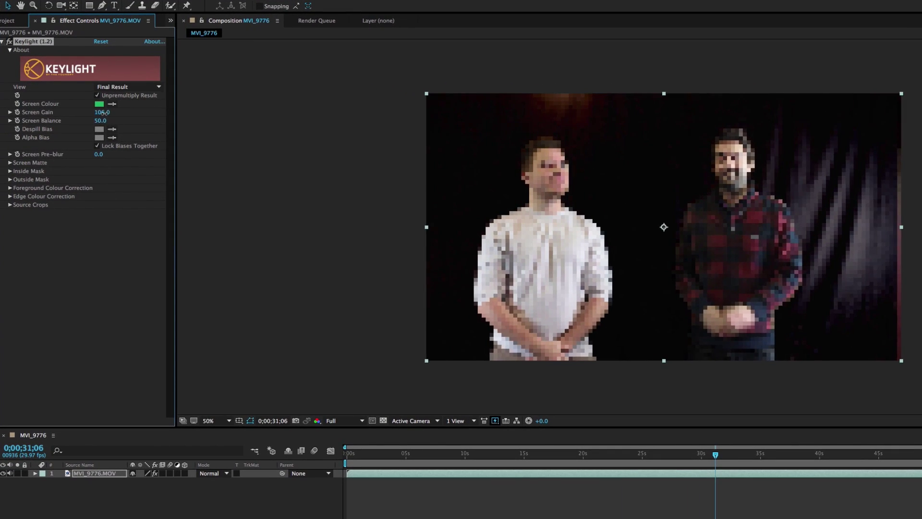
pyautogui.moveTo(101, 115); pyautogui.dragTo(124, 113)
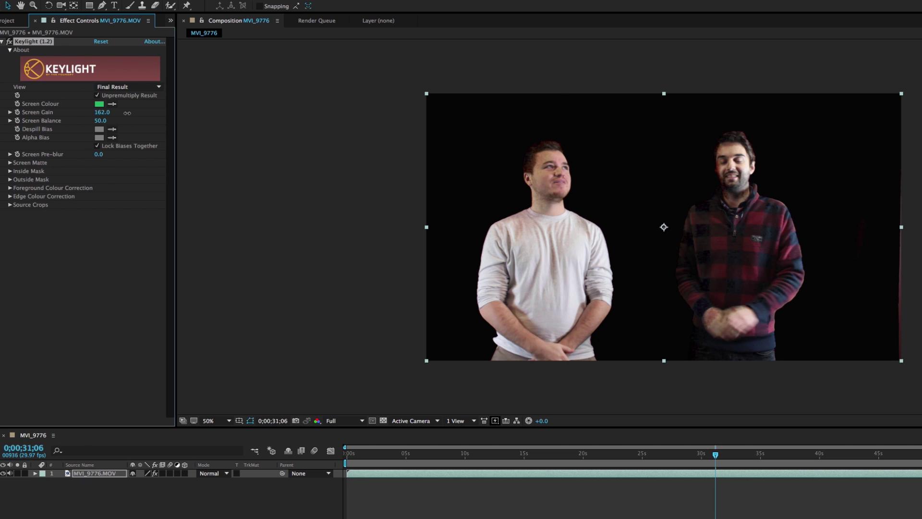
pyautogui.moveTo(101, 121); pyautogui.dragTo(82, 115)
pyautogui.click(10, 162)
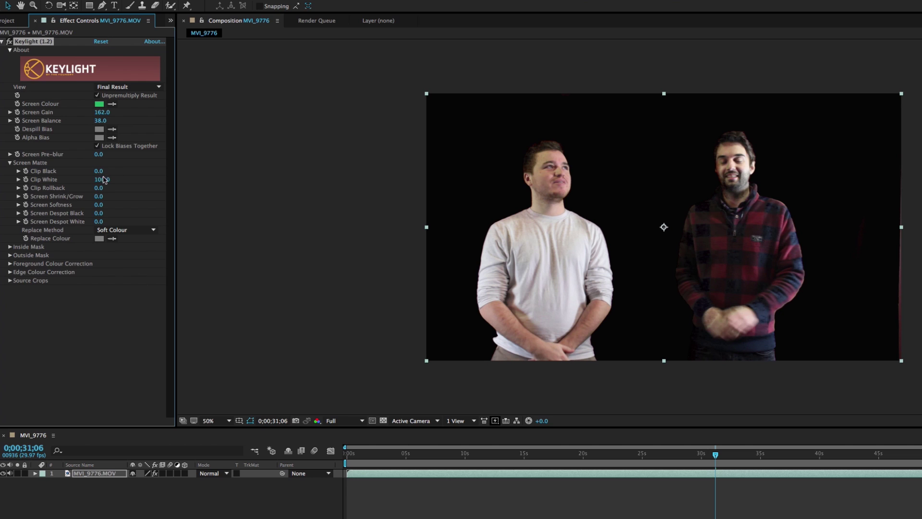
pyautogui.moveTo(103, 181); pyautogui.dragTo(76, 181)
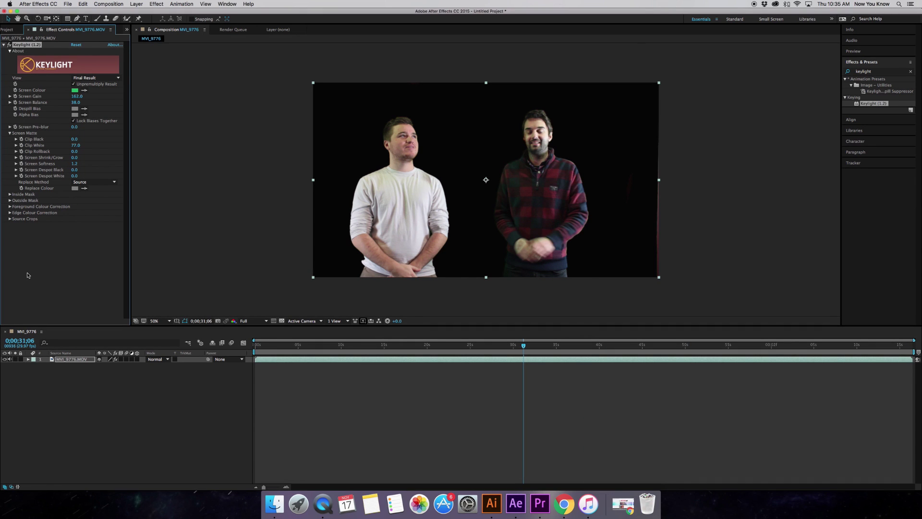
# Add the Curves color correction effect to the keyed footage layer.
pyautogui.click(163, 5)
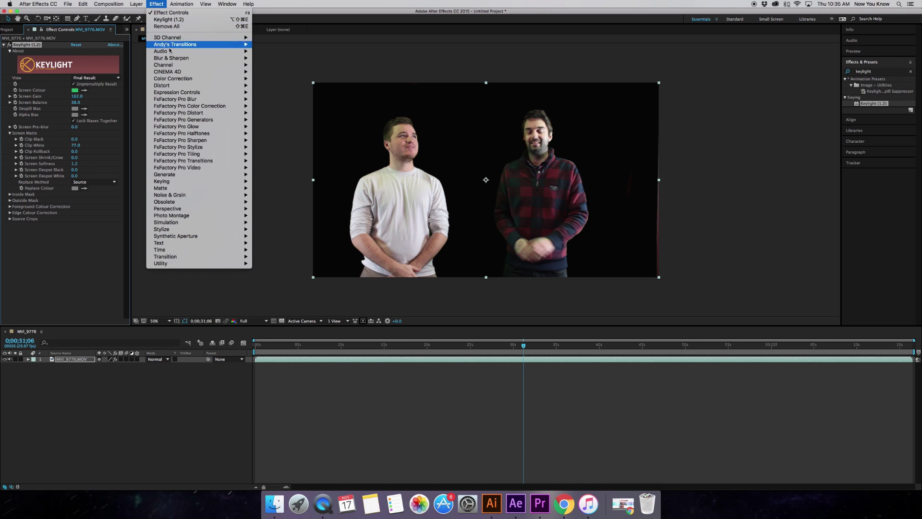
pyautogui.moveTo(171, 81)
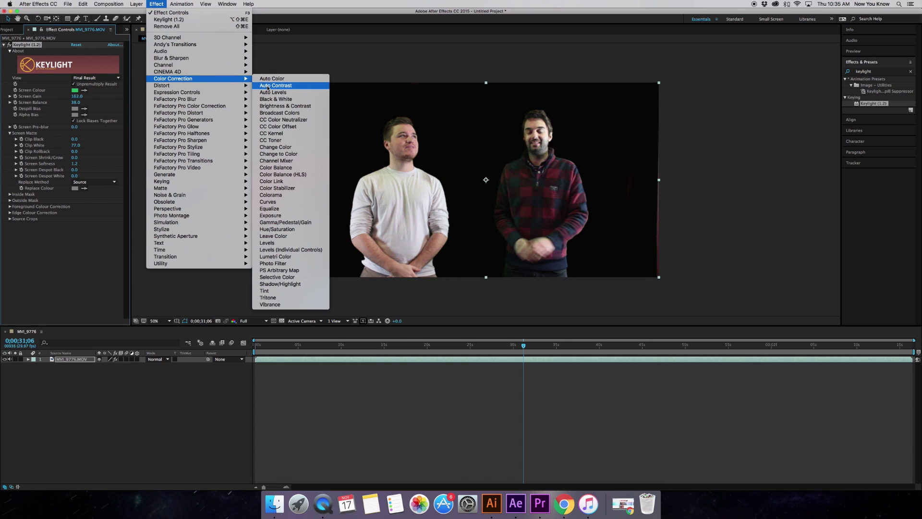
pyautogui.click(273, 203)
# Examine the keyed edges of the two people up close, and fit the whole frame in the composition view.
pyautogui.press('.')
pyautogui.press('.')
pyautogui.press('.')
pyautogui.press('.')
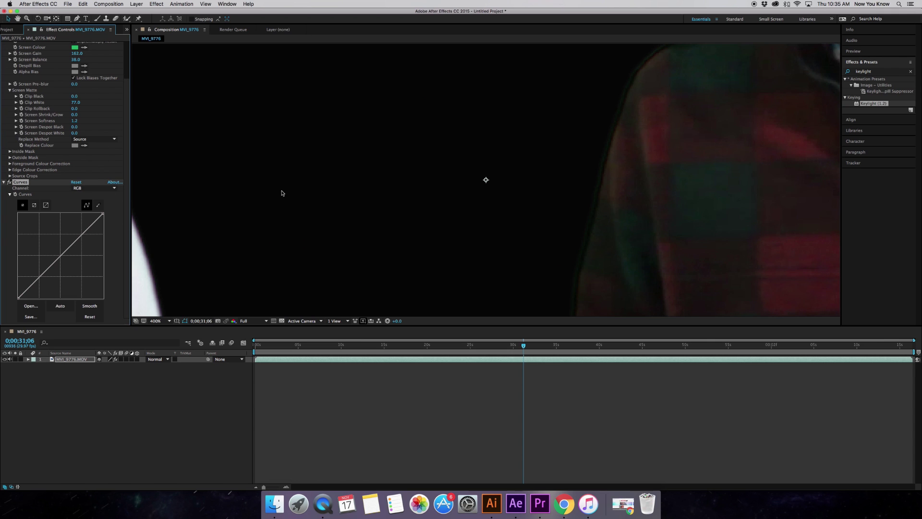
pyautogui.press(',')
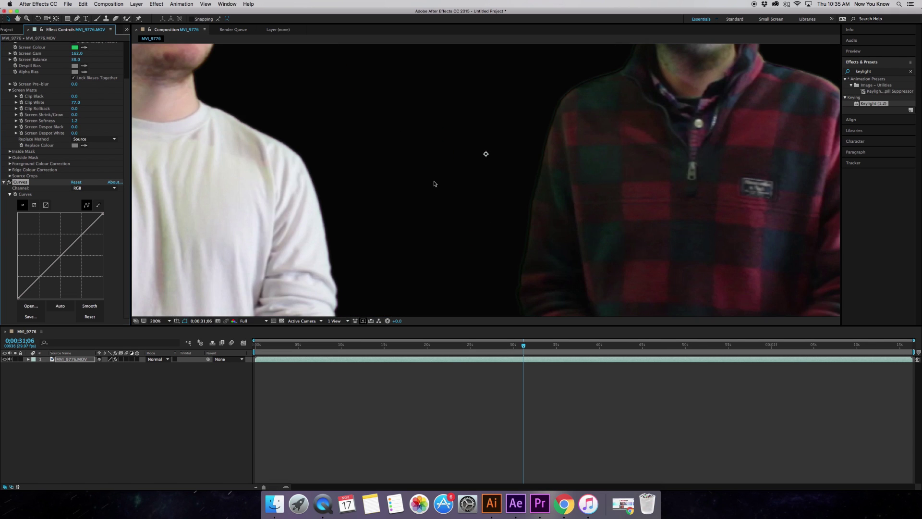
pyautogui.press(',')
pyautogui.press(',')
pyautogui.press(',')
pyautogui.press(',')
pyautogui.press(',')
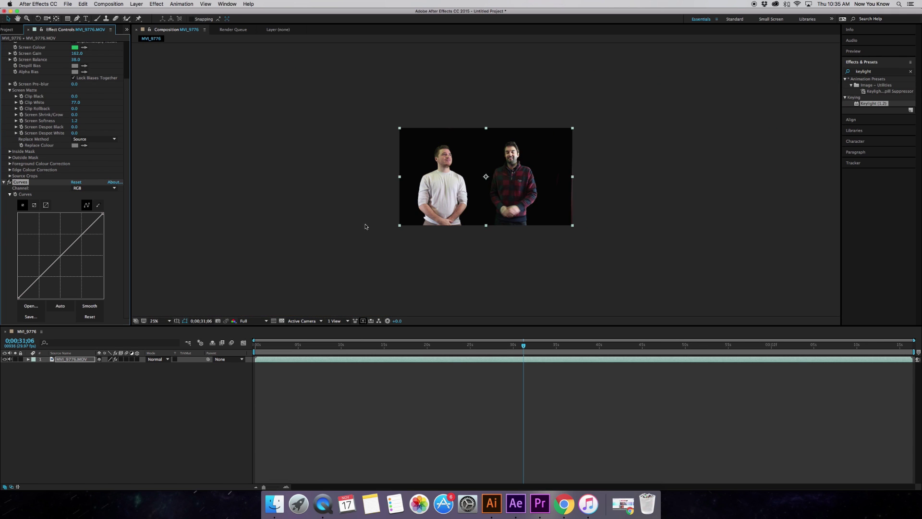
pyautogui.click(162, 326)
pyautogui.click(164, 327)
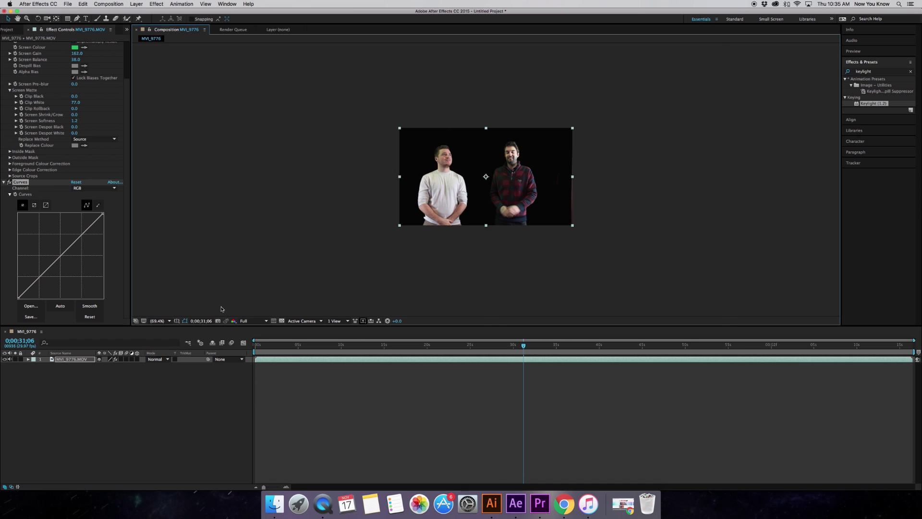
pyautogui.click(157, 323)
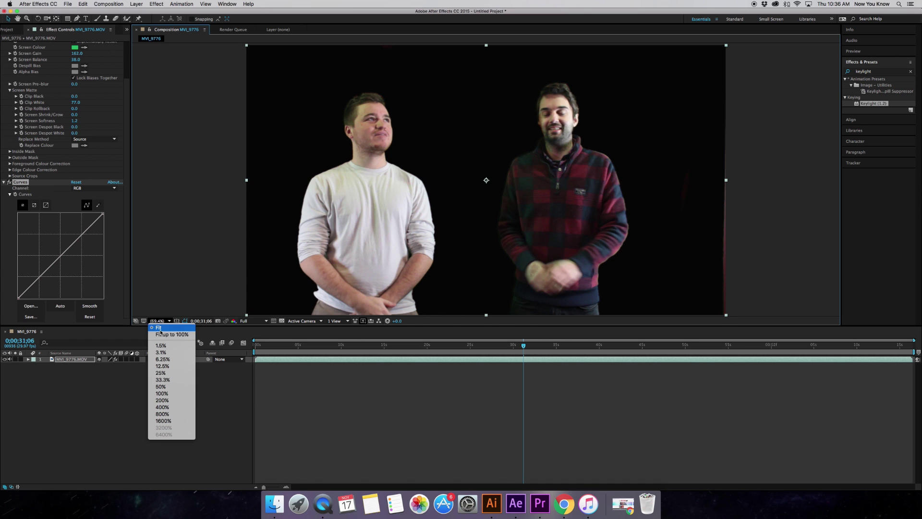
pyautogui.click(177, 286)
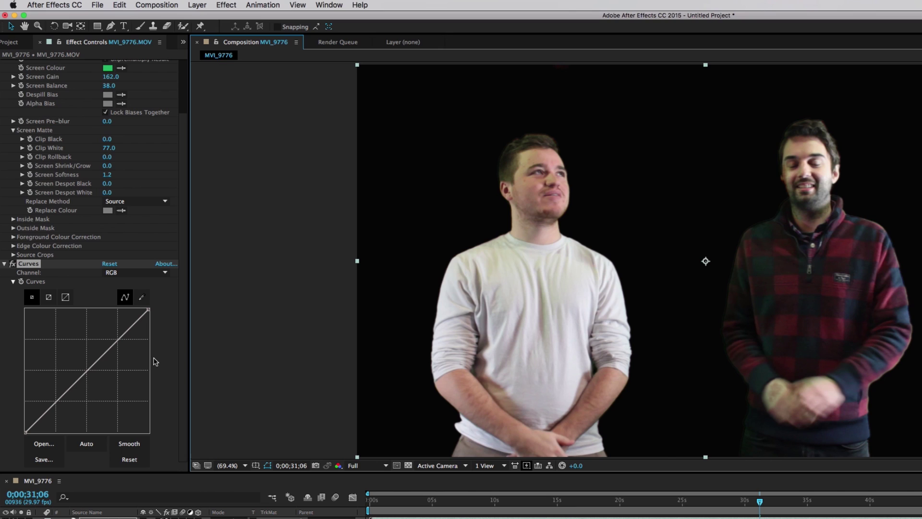
pyautogui.click(129, 274)
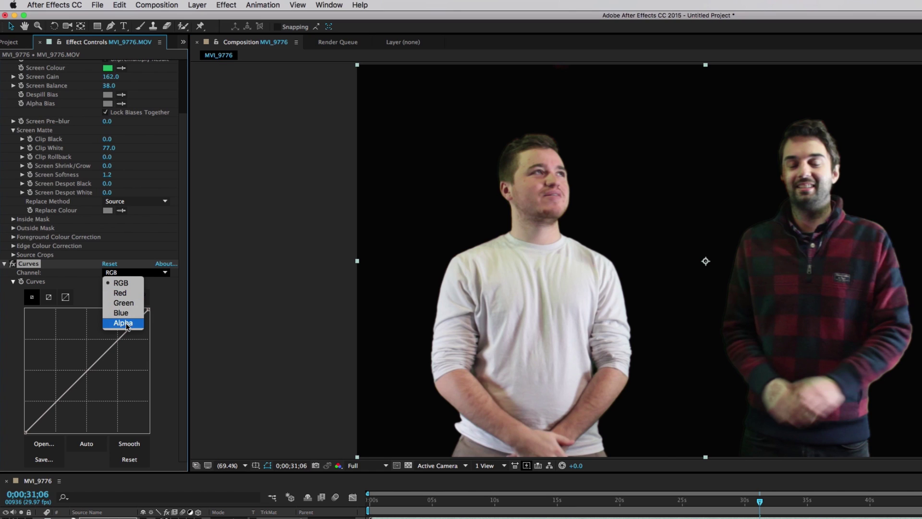
pyautogui.click(117, 285)
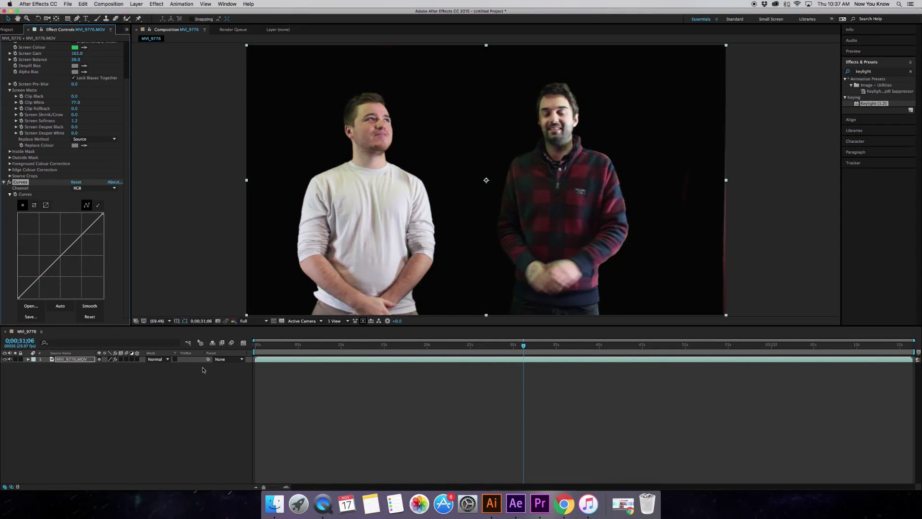
# Create a white (FFFFFF) solid at 1920 x 1080 px and place it beneath the MVI_9776.MOV layer.
pyautogui.rightClick(169, 370)
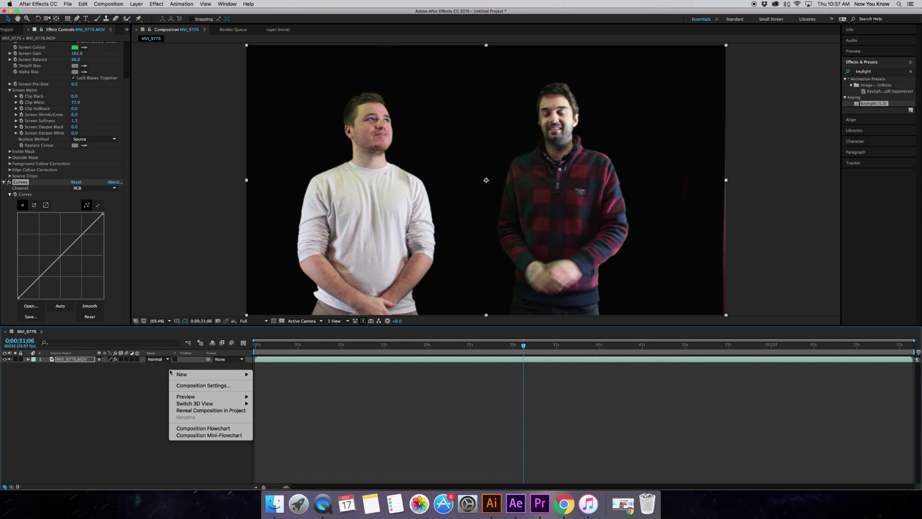
pyautogui.moveTo(202, 375)
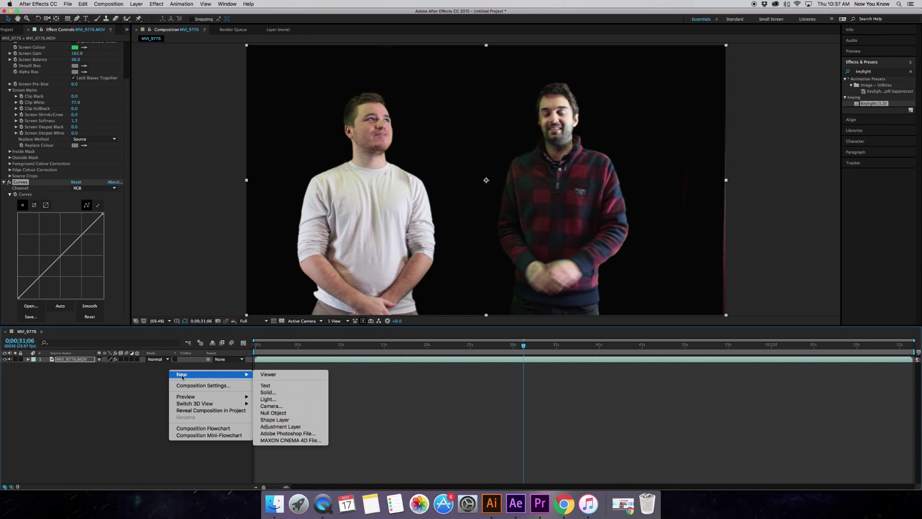
pyautogui.click(269, 395)
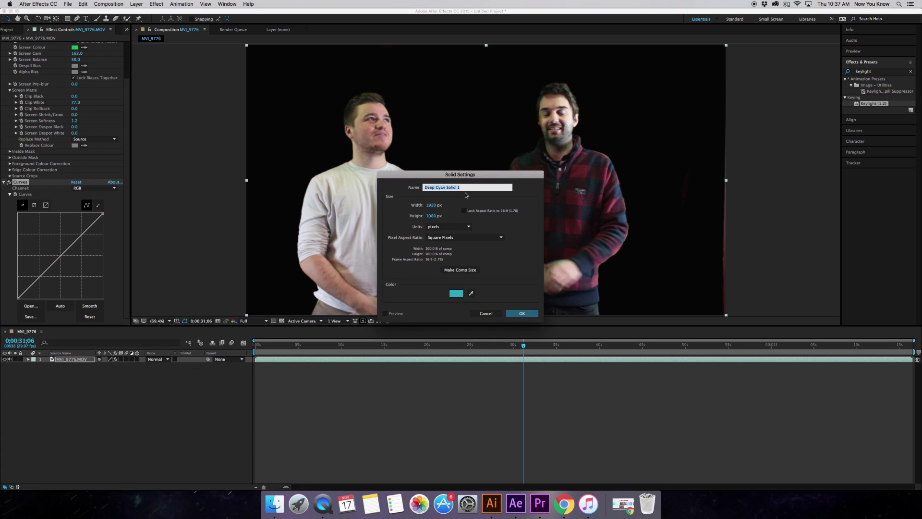
pyautogui.click(456, 294)
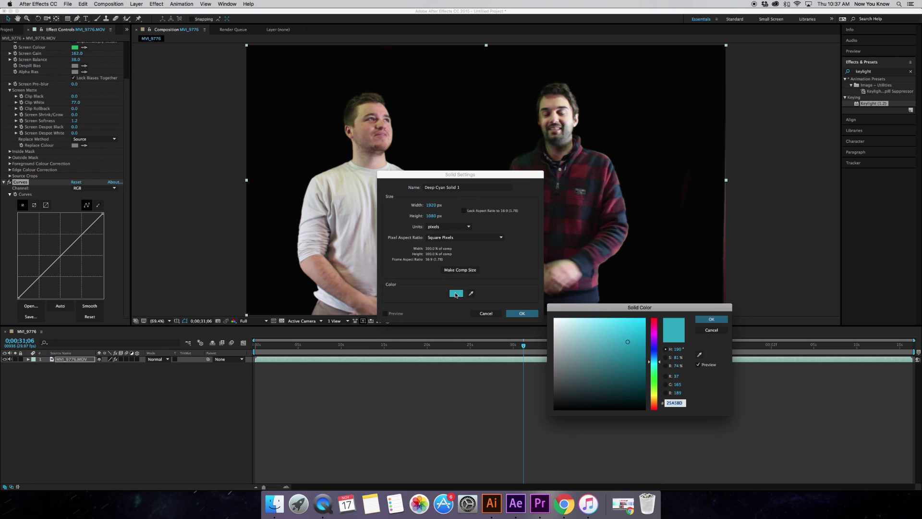
pyautogui.moveTo(571, 320); pyautogui.dragTo(554, 317)
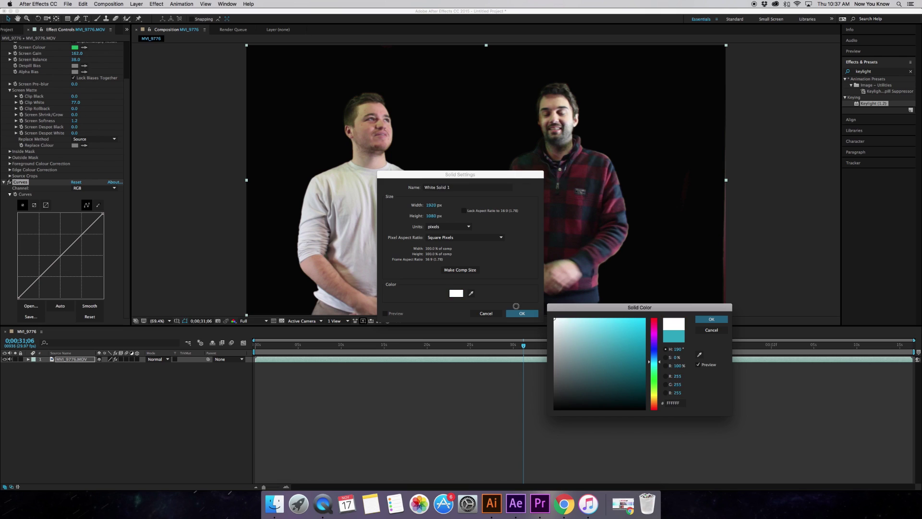
pyautogui.click(711, 319)
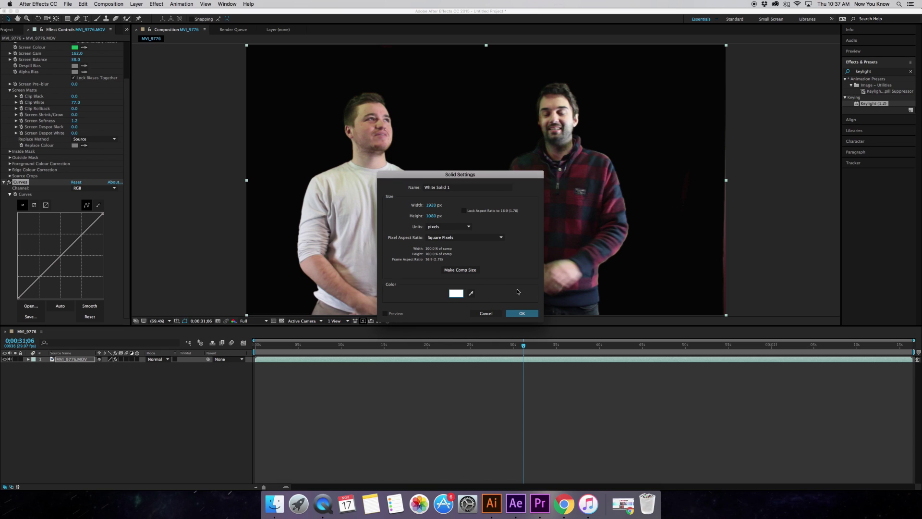
pyautogui.click(522, 315)
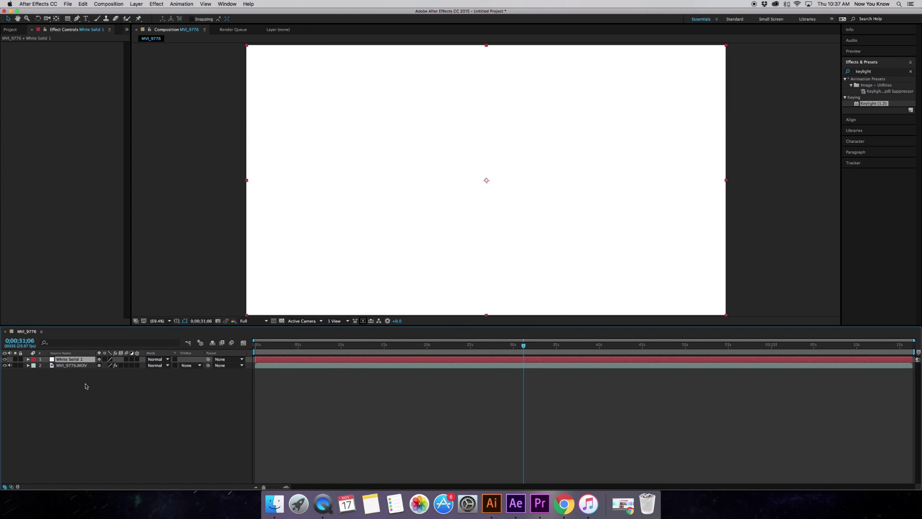
pyautogui.moveTo(76, 385); pyautogui.dragTo(75, 372)
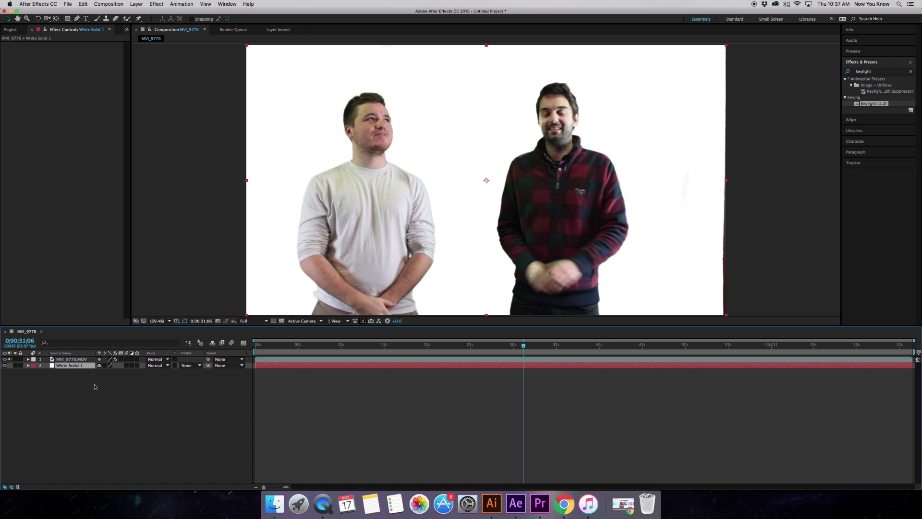
# Pull the white end point of the MVI_9776.MOV layer's RGB curve straight down to black so both people become silhouettes.
pyautogui.click(90, 359)
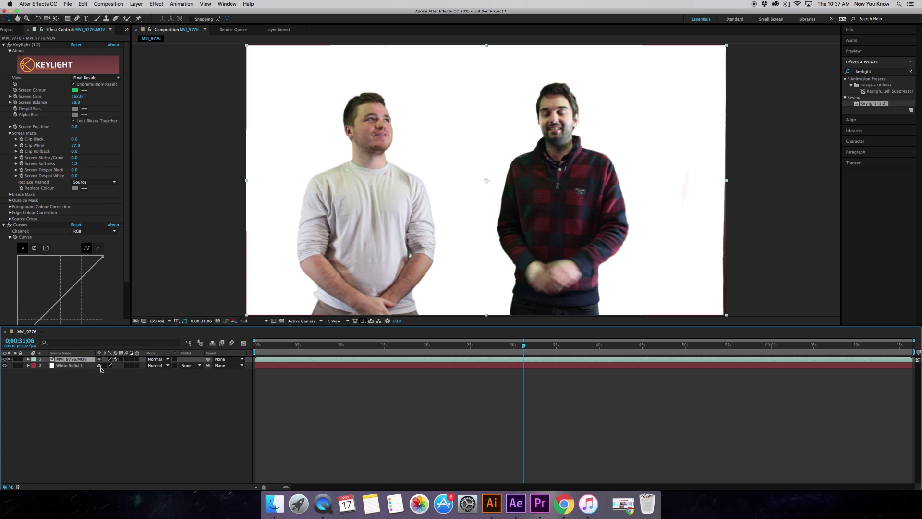
pyautogui.click(153, 4)
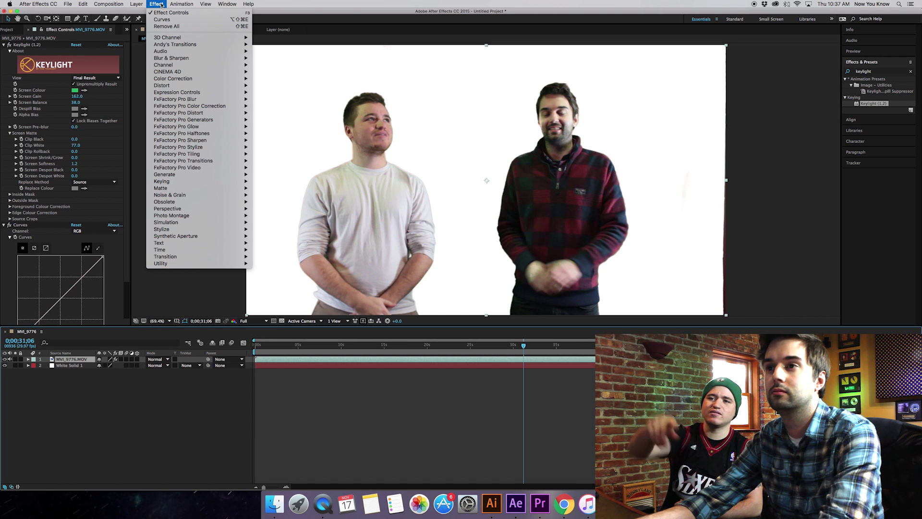
pyautogui.click(2, 257)
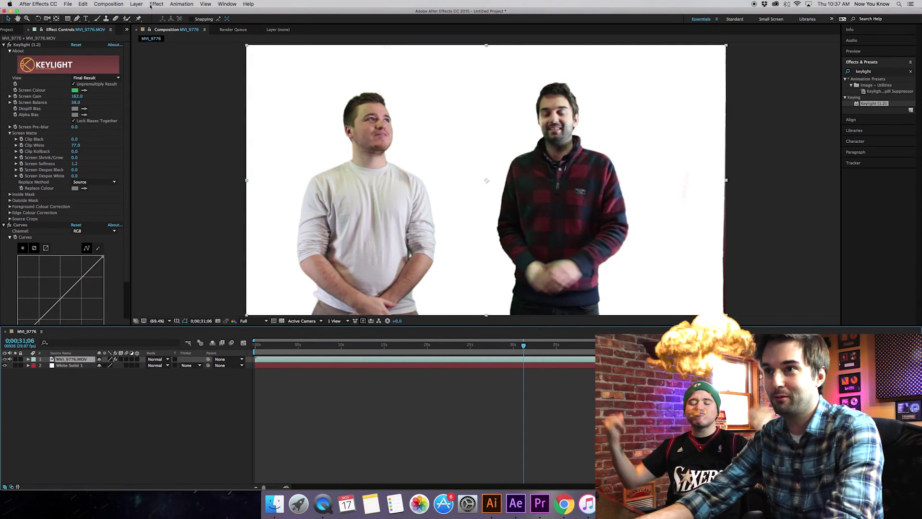
pyautogui.scroll(-3, 25, 294)
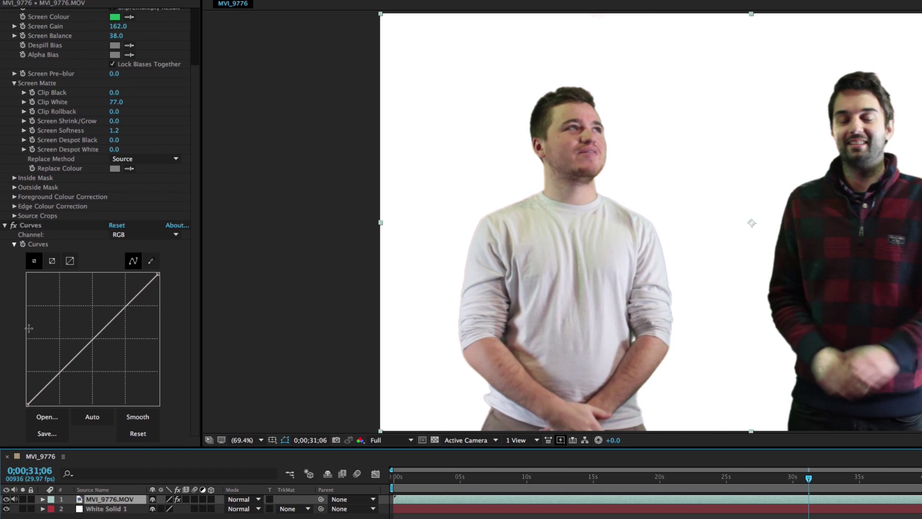
pyautogui.click(158, 276)
pyautogui.click(158, 277)
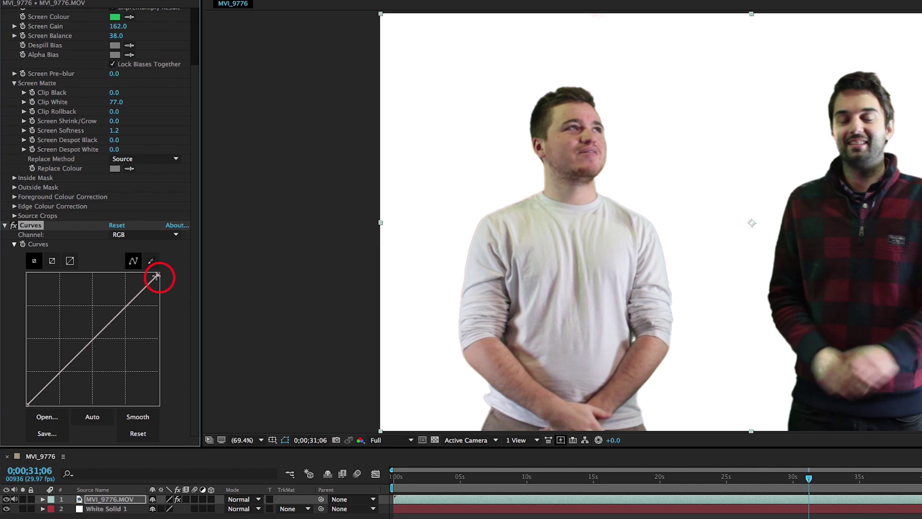
pyautogui.scroll(1, 159, 278)
pyautogui.scroll(-1, 158, 278)
pyautogui.moveTo(159, 278); pyautogui.dragTo(158, 405)
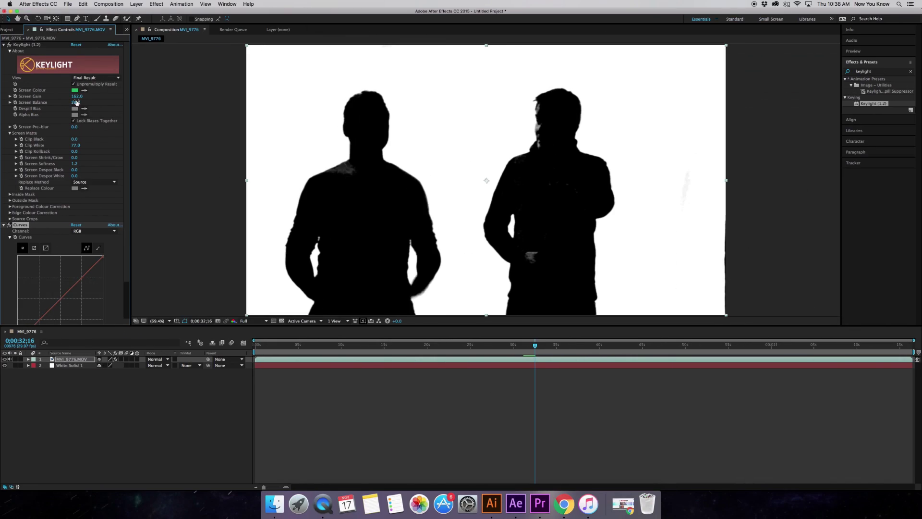
# Lower Keylight's Screen Gain on the footage layer and turn off the Curves effect.
pyautogui.moveTo(76, 99); pyautogui.dragTo(75, 102)
pyautogui.click(101, 102)
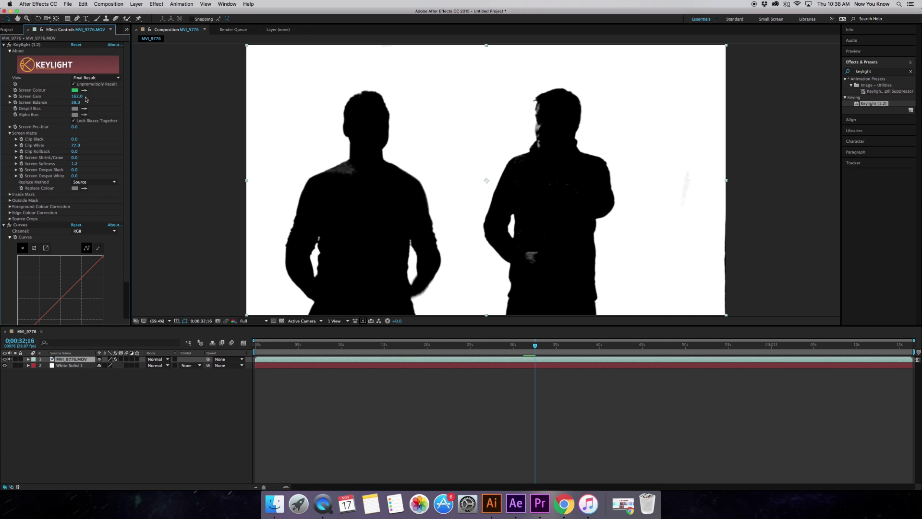
pyautogui.moveTo(76, 96); pyautogui.dragTo(80, 98)
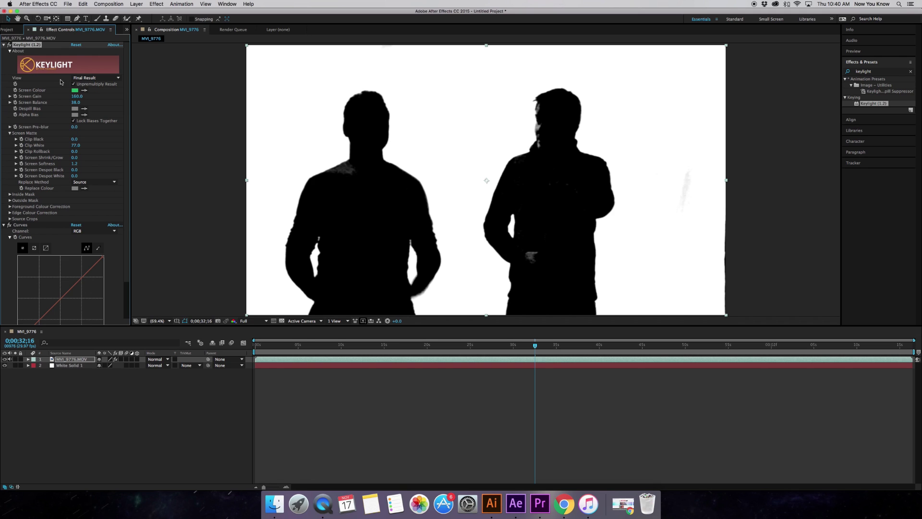
pyautogui.click(10, 225)
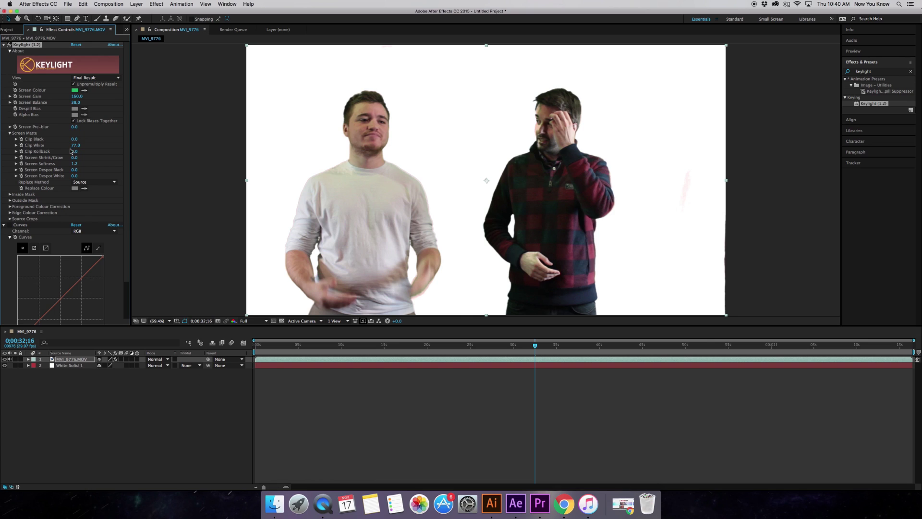
# In Keylight's Screen Matte view, lower Clip White to 16 to make both figures solid white, and return the view to Final Result.
pyautogui.click(110, 79)
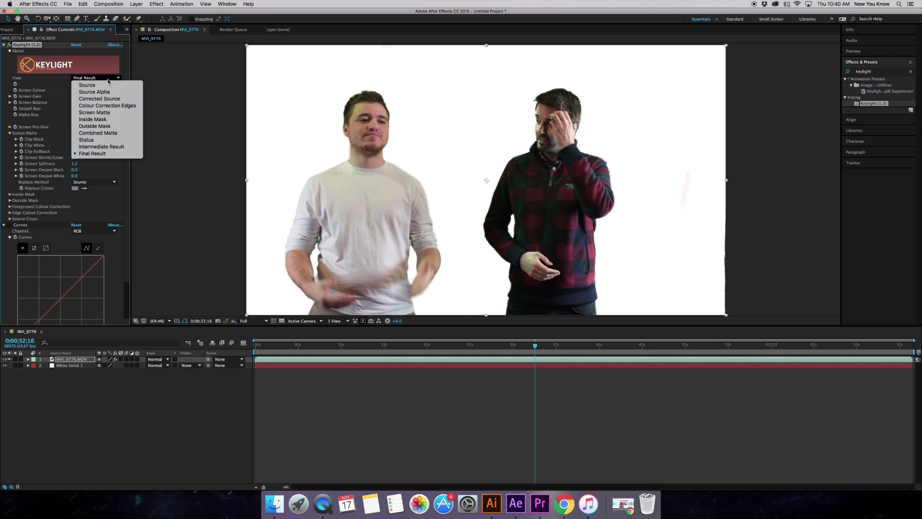
pyautogui.click(97, 113)
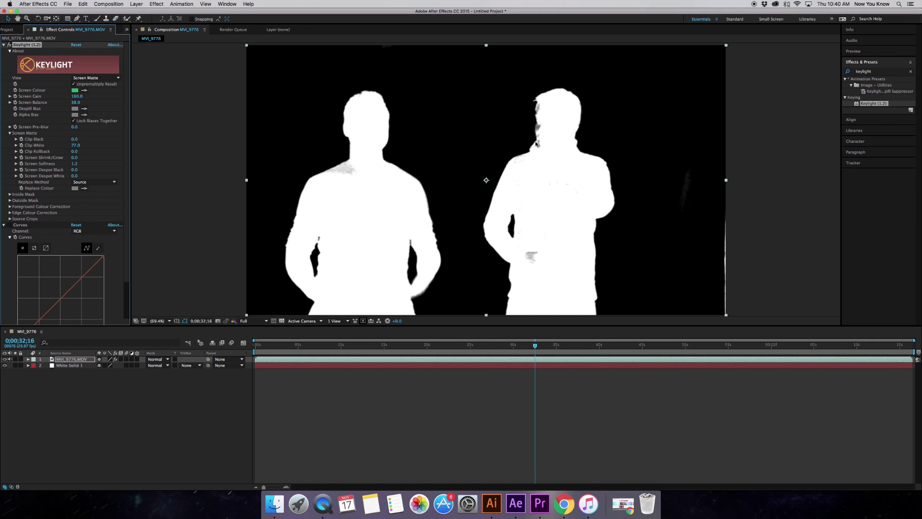
pyautogui.moveTo(75, 139)
pyautogui.mouseDown()
pyautogui.moveTo(95, 141)
pyautogui.moveTo(66, 142)
pyautogui.mouseUp()
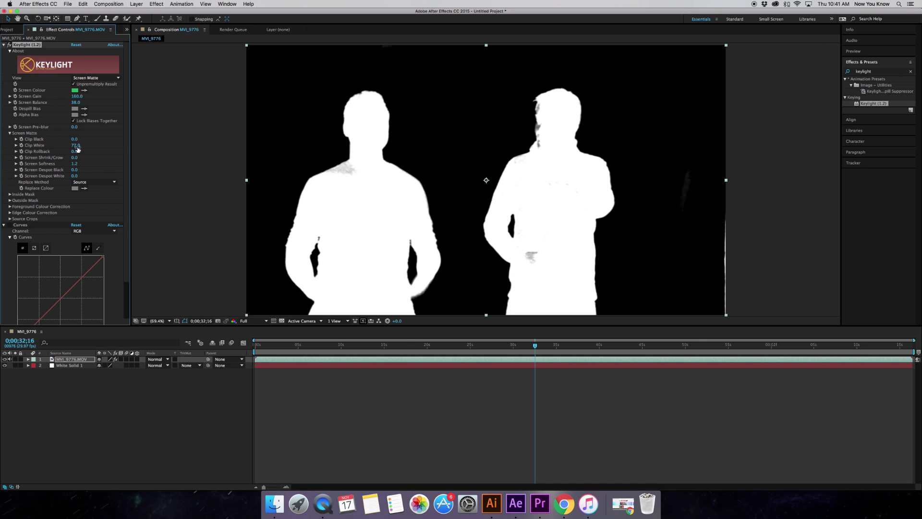
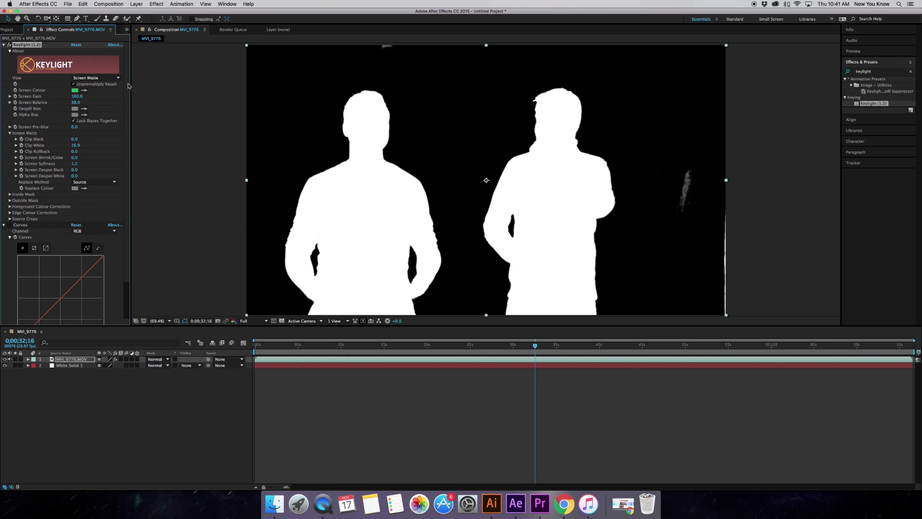
pyautogui.click(110, 79)
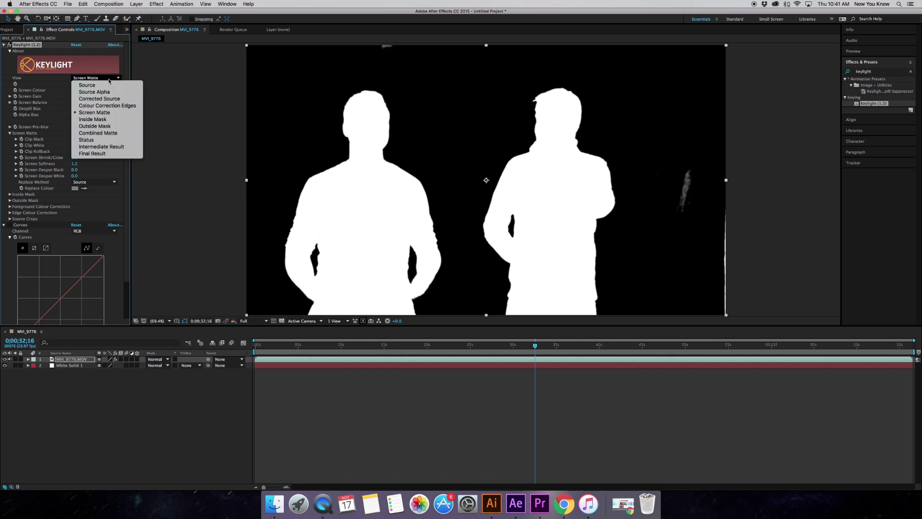
pyautogui.click(102, 153)
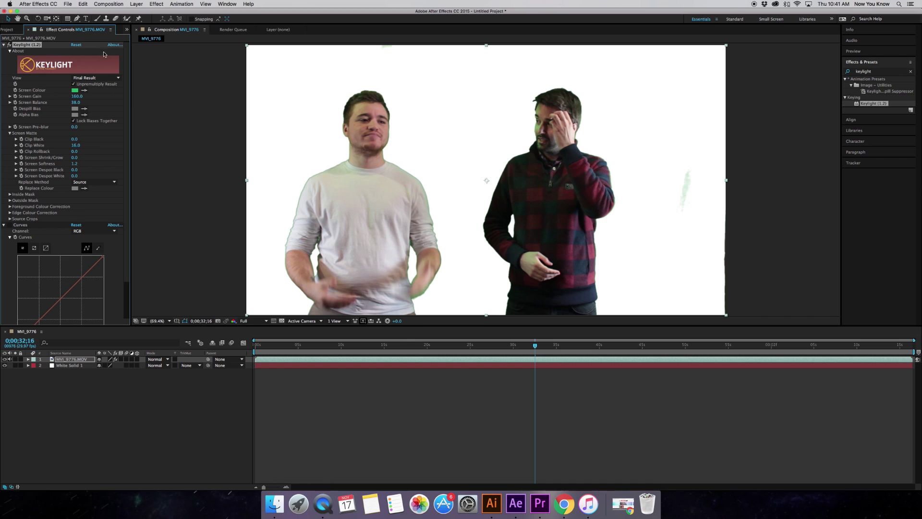
# Draw a closed Pen mask loosely around both people on the MVI_9776.MOV layer, excluding the green remnants at the frame's edges.
pyautogui.click(77, 19)
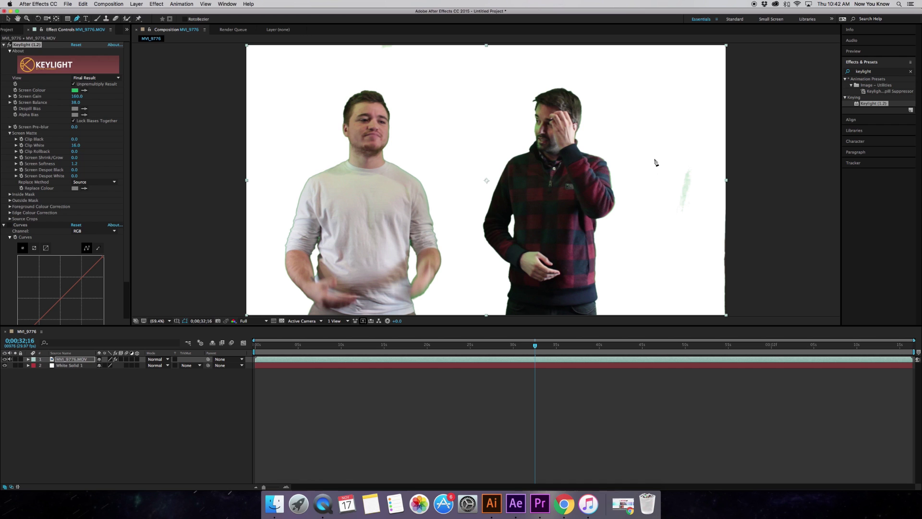
pyautogui.click(655, 155)
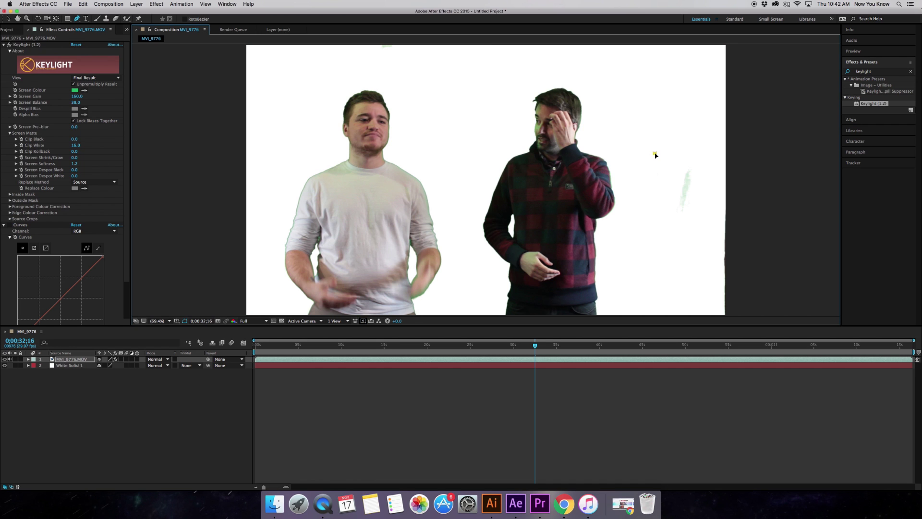
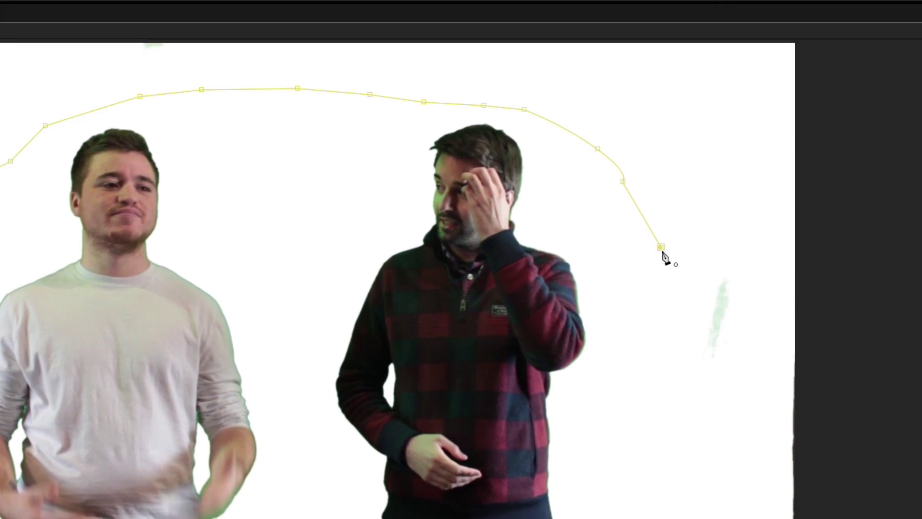
pyautogui.click(661, 247)
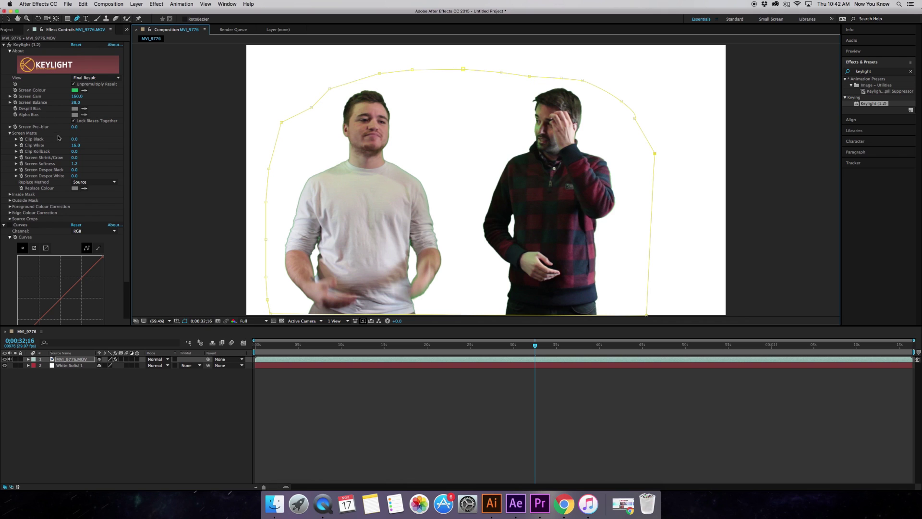
# Turn the Curves effect back on and move the playhead to 0;00;45;21 to check the mask around the silhouettes.
pyautogui.scroll(-3, 60, 191)
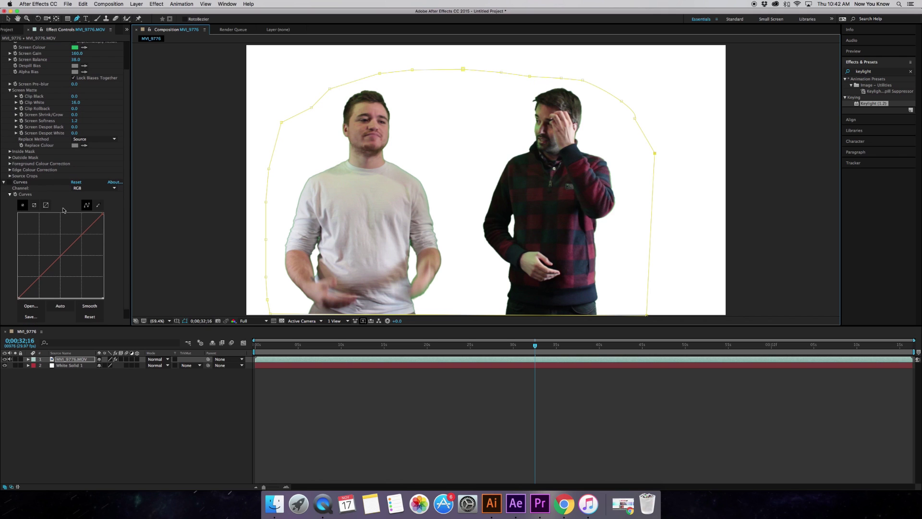
pyautogui.click(10, 182)
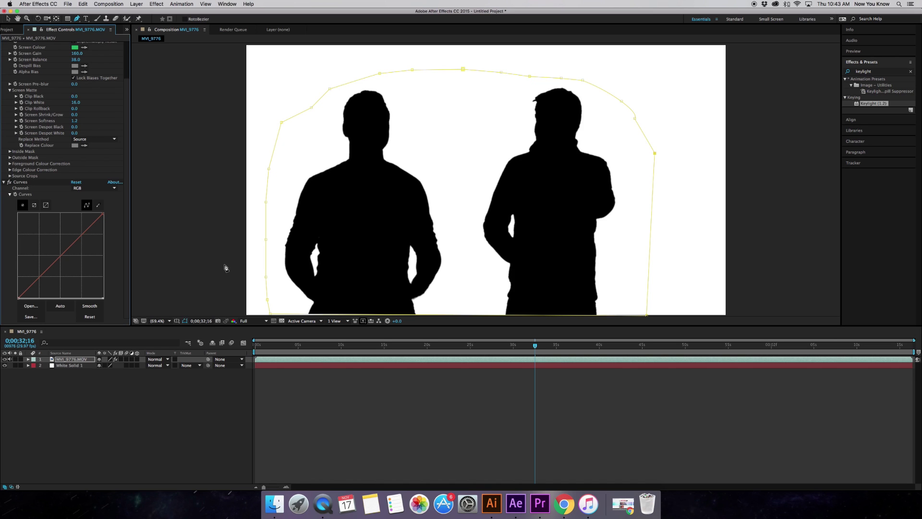
pyautogui.moveTo(536, 350); pyautogui.dragTo(648, 345)
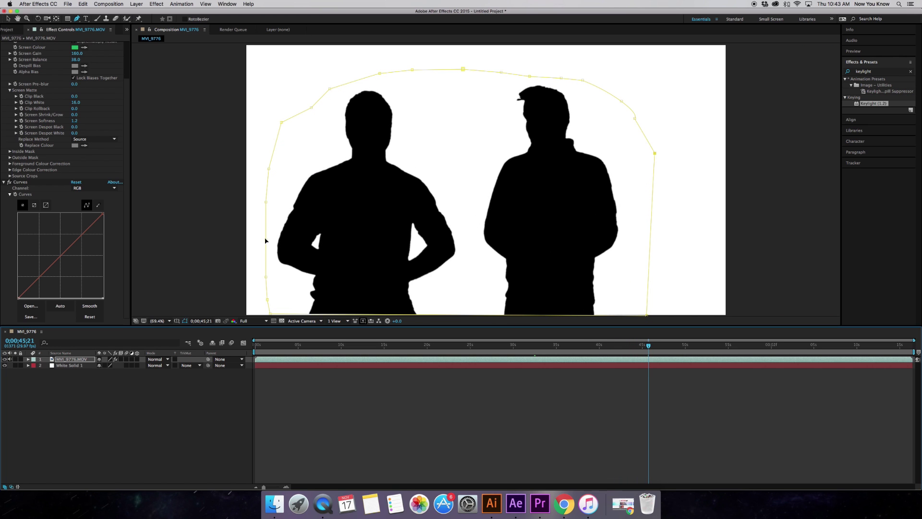
# Move the mask points beside and above the two silhouettes outward to leave more room for their movement.
pyautogui.moveTo(265, 242); pyautogui.dragTo(255, 240)
pyautogui.moveTo(266, 279); pyautogui.dragTo(256, 300)
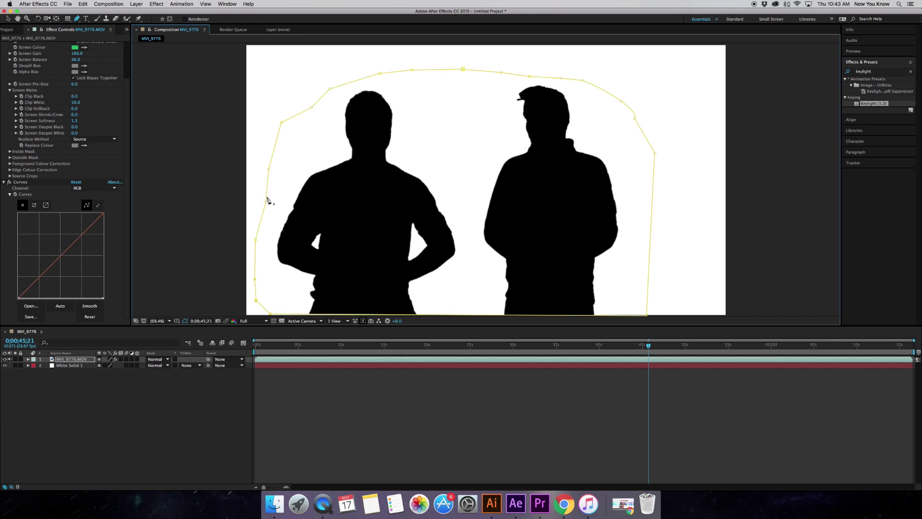
pyautogui.moveTo(267, 204); pyautogui.dragTo(258, 202)
pyautogui.moveTo(269, 170); pyautogui.dragTo(258, 157)
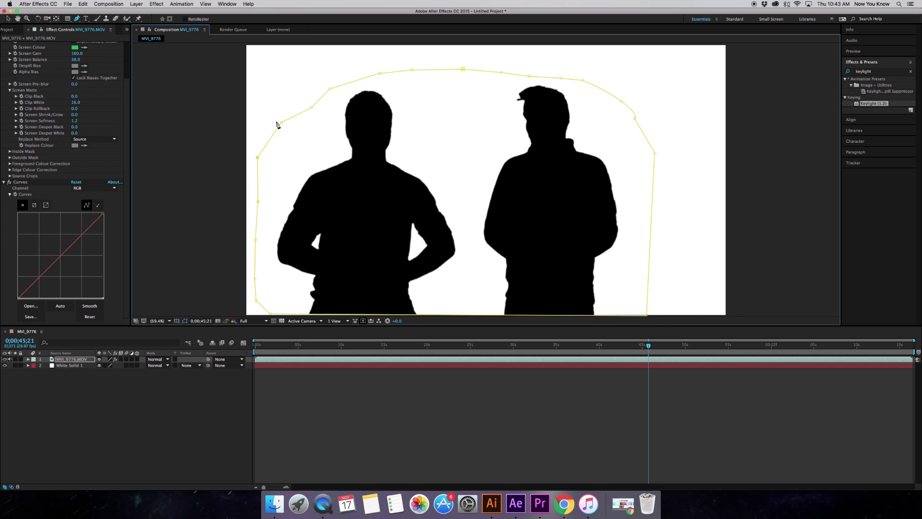
pyautogui.moveTo(282, 123); pyautogui.dragTo(331, 68)
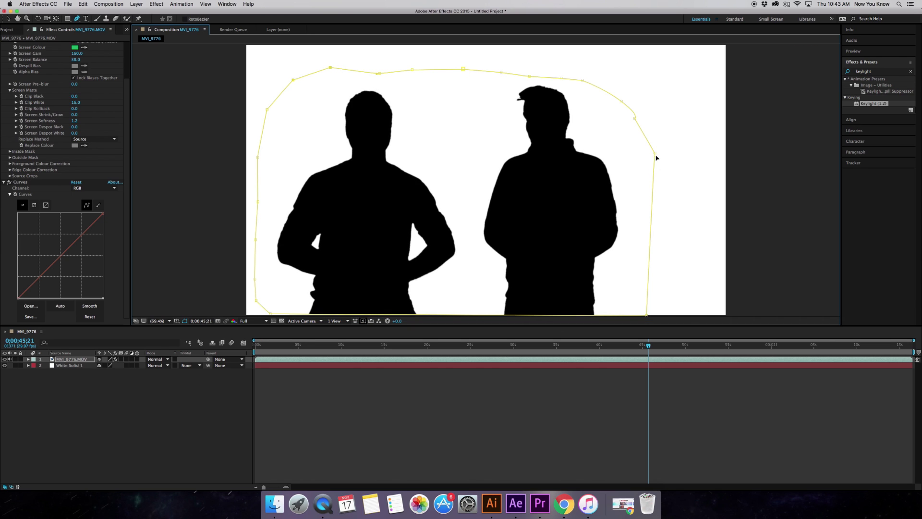
pyautogui.moveTo(656, 154); pyautogui.dragTo(661, 154)
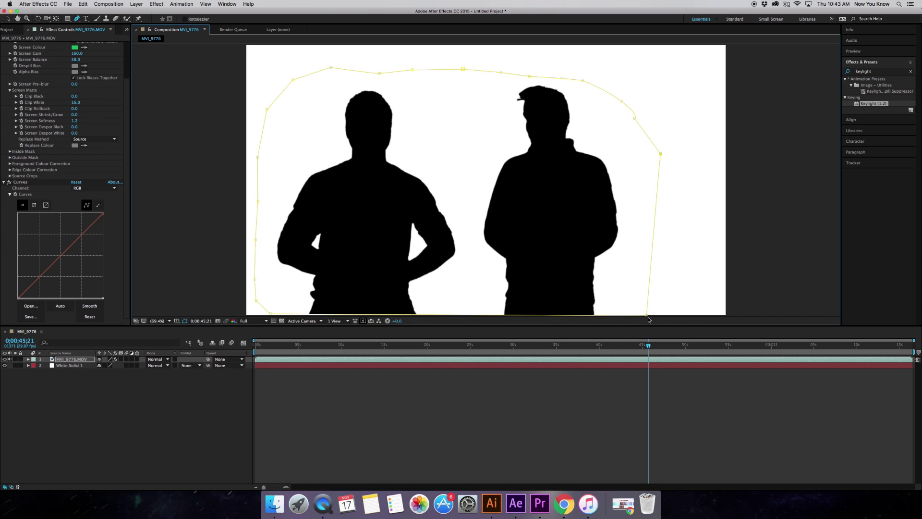